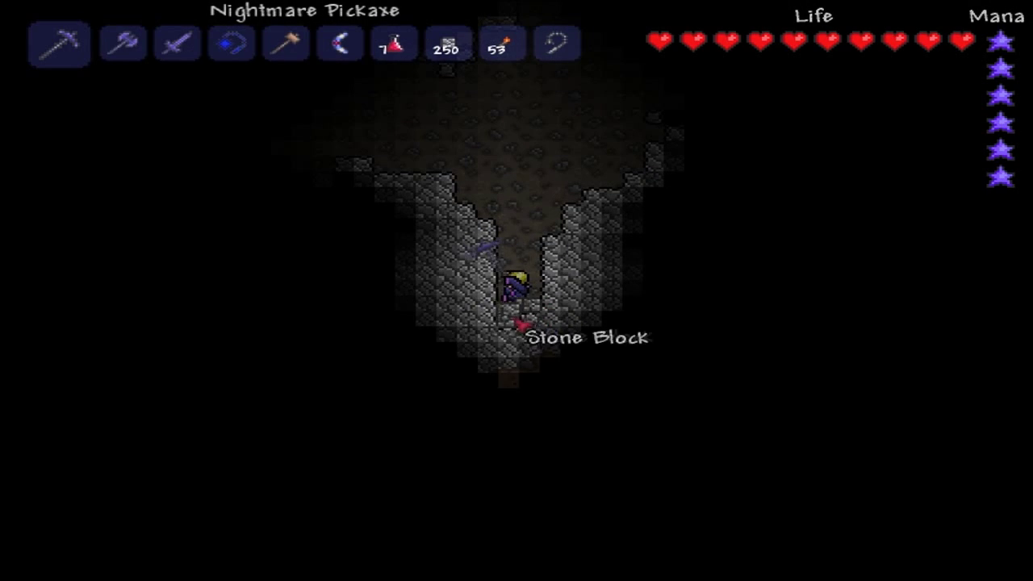
- Dig down through the stone block under the character with the Nightmare Pickaxe
{"action": "left_click", "coordinate": [520, 323]}
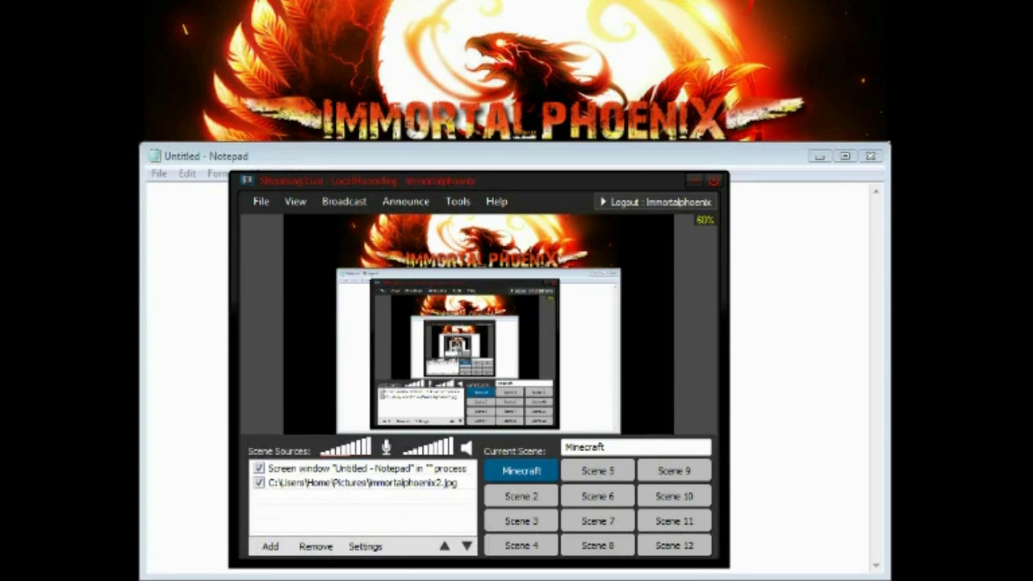
{"action": "mouse_move", "coordinate": [443, 182]}
{"action": "left_mouse_down"}
{"action": "mouse_move", "coordinate": [498, 178]}
{"action": "mouse_move", "coordinate": [445, 179]}
{"action": "left_mouse_up"}
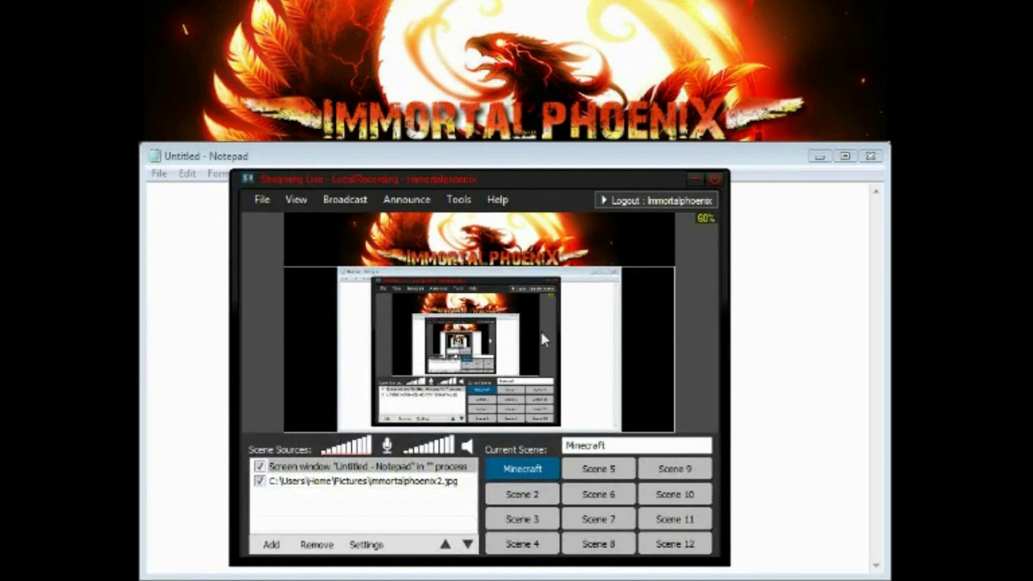
{"action": "left_click_drag", "start_coordinate": [445, 179], "coordinate": [443, 182]}
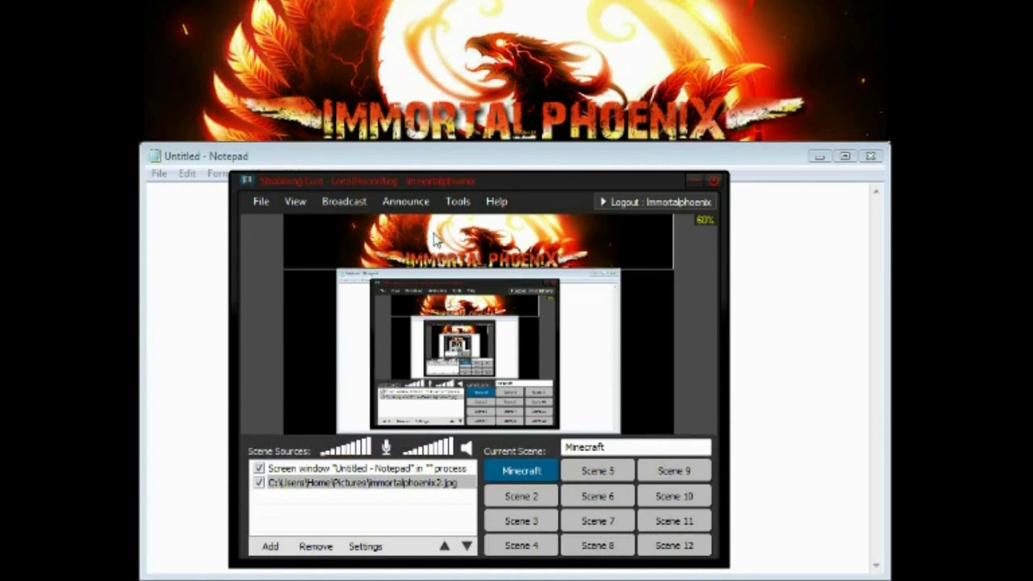
{"action": "left_click_drag", "start_coordinate": [443, 181], "coordinate": [444, 179]}
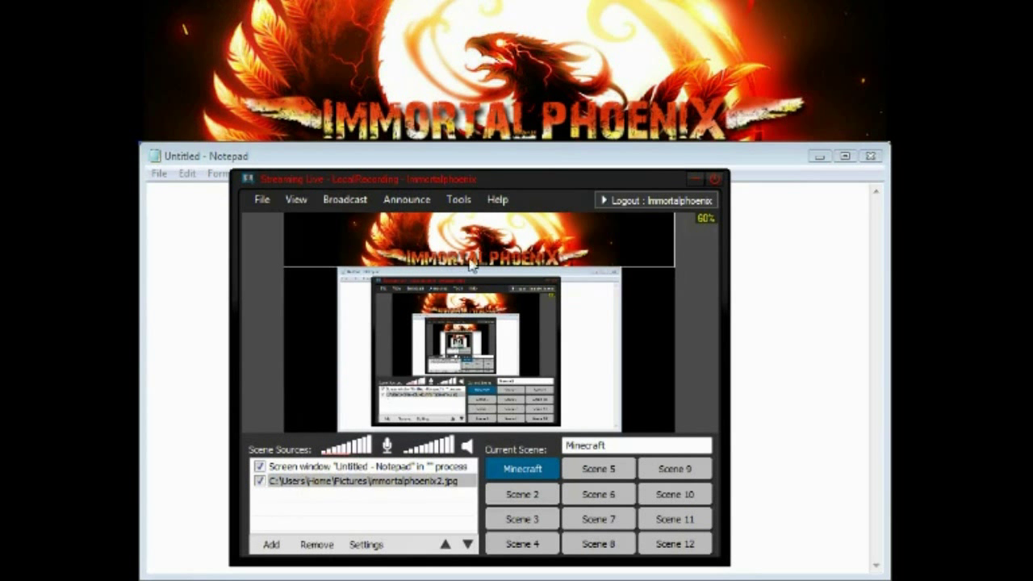
- Switch off the immortalphoenix2.jpg image source, then browse the View and Broadcast menus
{"action": "left_click", "coordinate": [259, 480]}
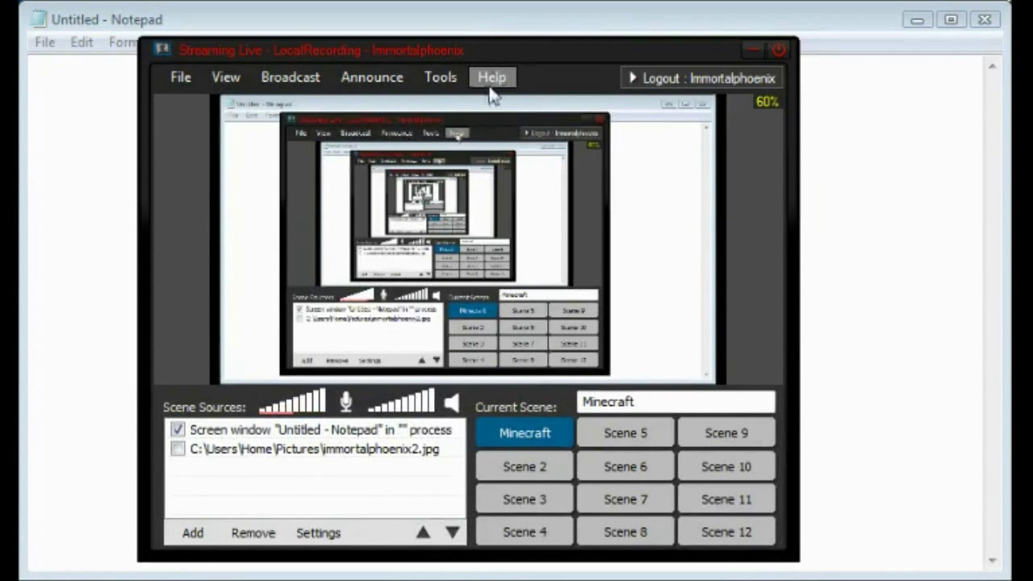
{"action": "left_click", "coordinate": [234, 78]}
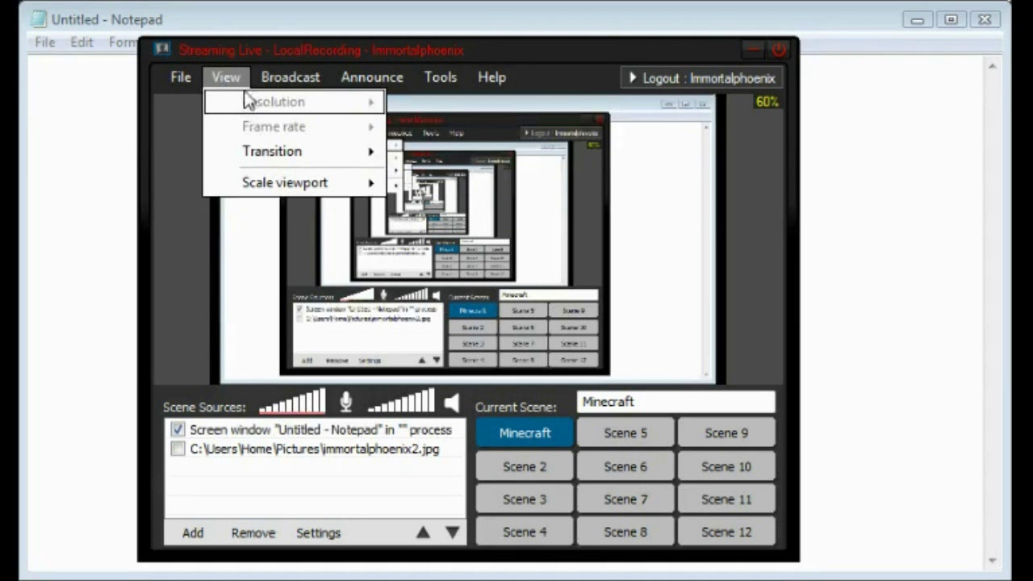
{"action": "left_click", "coordinate": [450, 403]}
{"action": "left_click", "coordinate": [449, 403]}
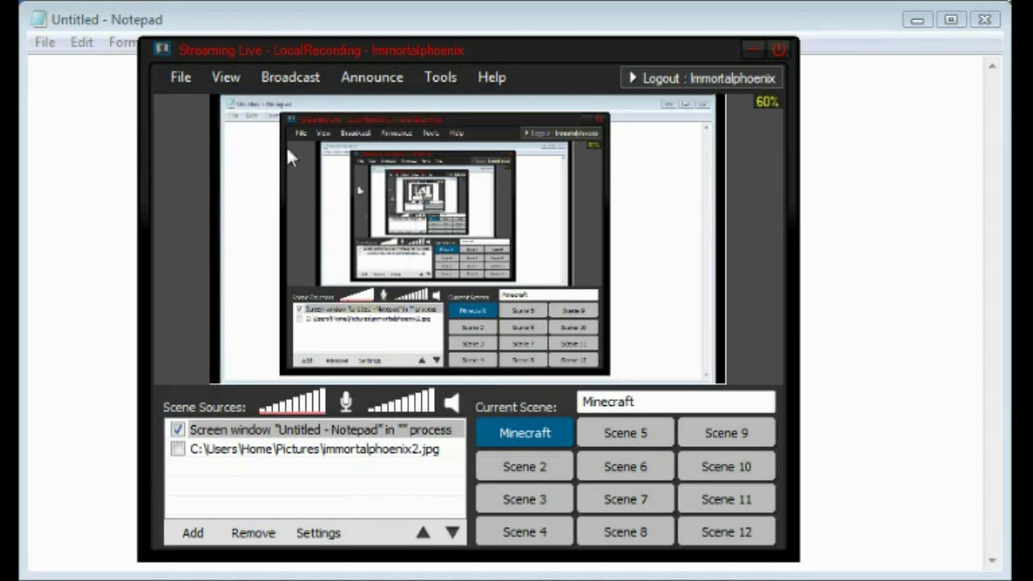
{"action": "left_click", "coordinate": [299, 77]}
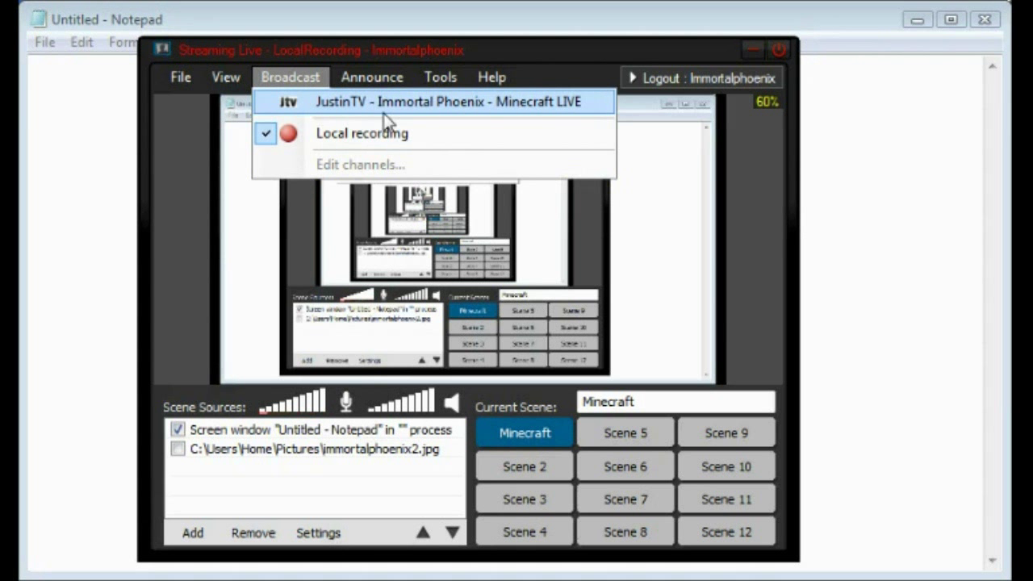
- Move from the Broadcast channel list (JustinTV, Local recording) over to the Tools menu
{"action": "mouse_move", "coordinate": [442, 81]}
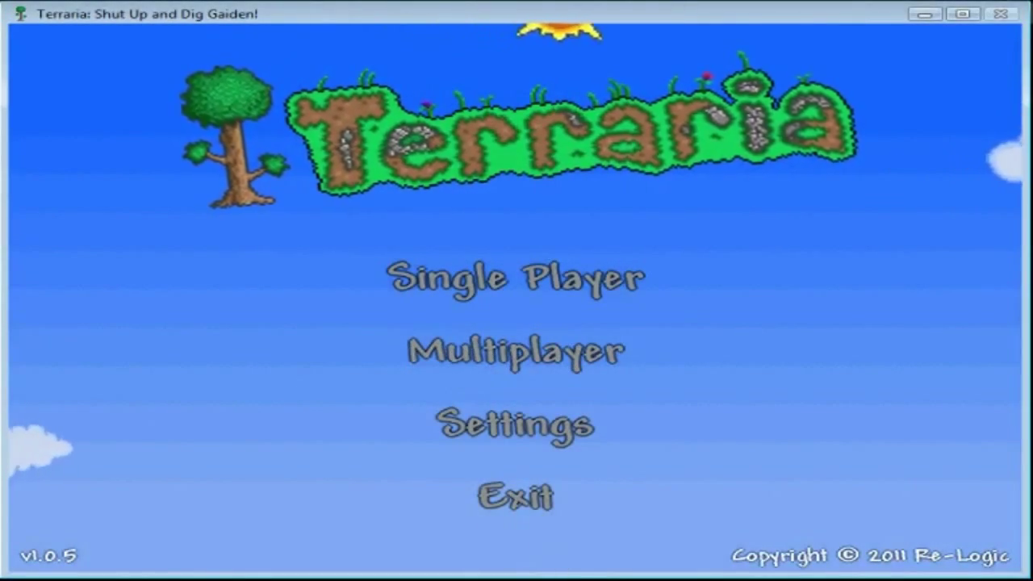
- Make the Minecraft scene live in XSplit and bring the Notepad window forward
{"action": "key", "text": "alt+Tab"}
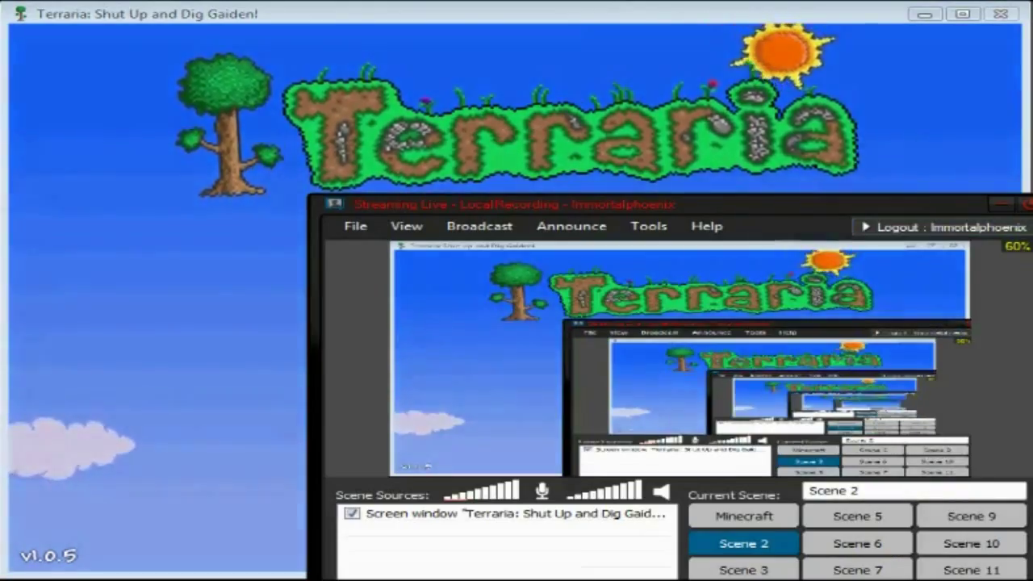
{"action": "left_click", "coordinate": [710, 516]}
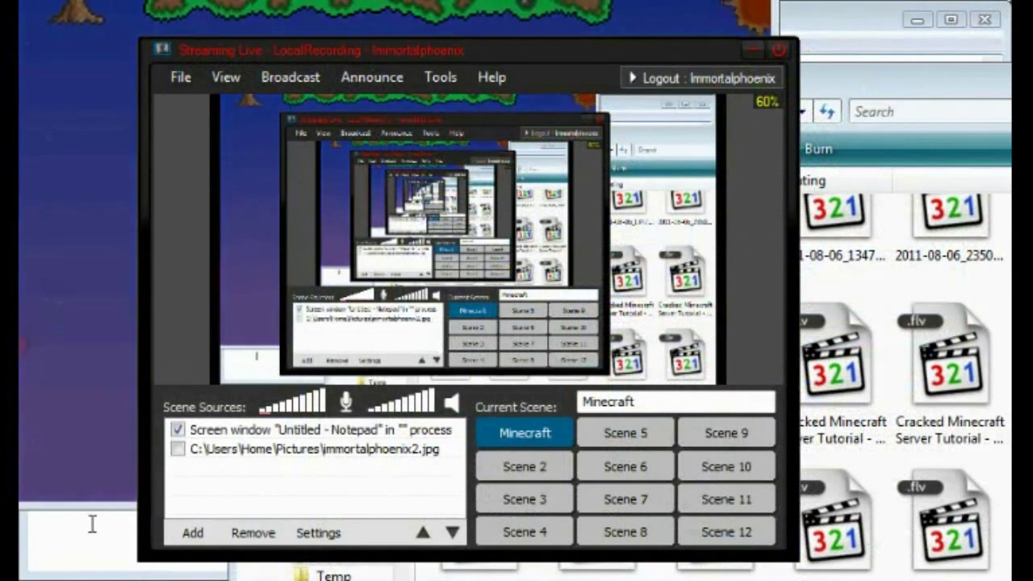
{"action": "left_click", "coordinate": [92, 525]}
{"action": "key", "text": "alt+Tab"}
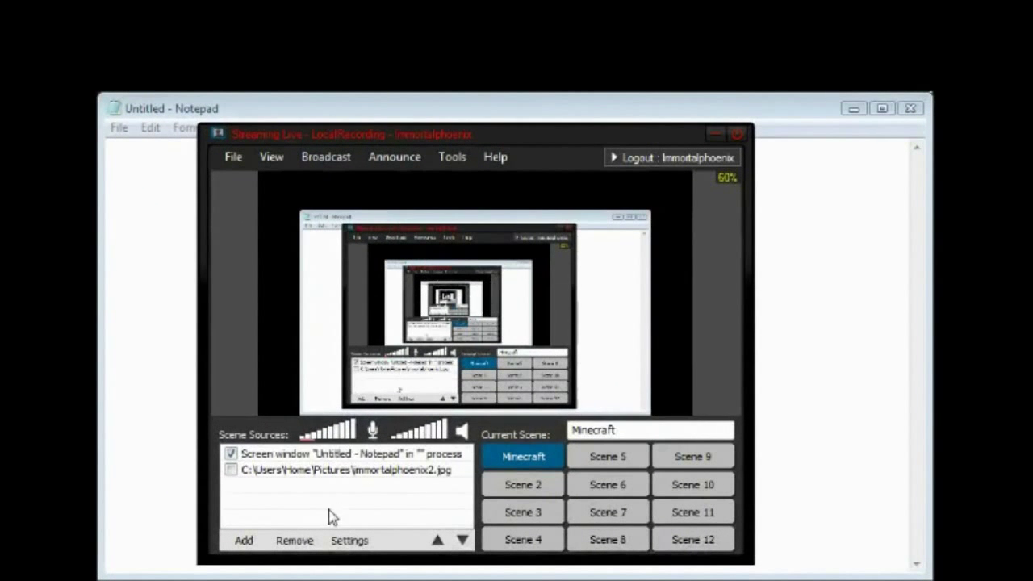
- Re-enable the immortalphoenix2.jpg image, then enlarge the Notepad window capture and shift it right
{"action": "left_click", "coordinate": [295, 454]}
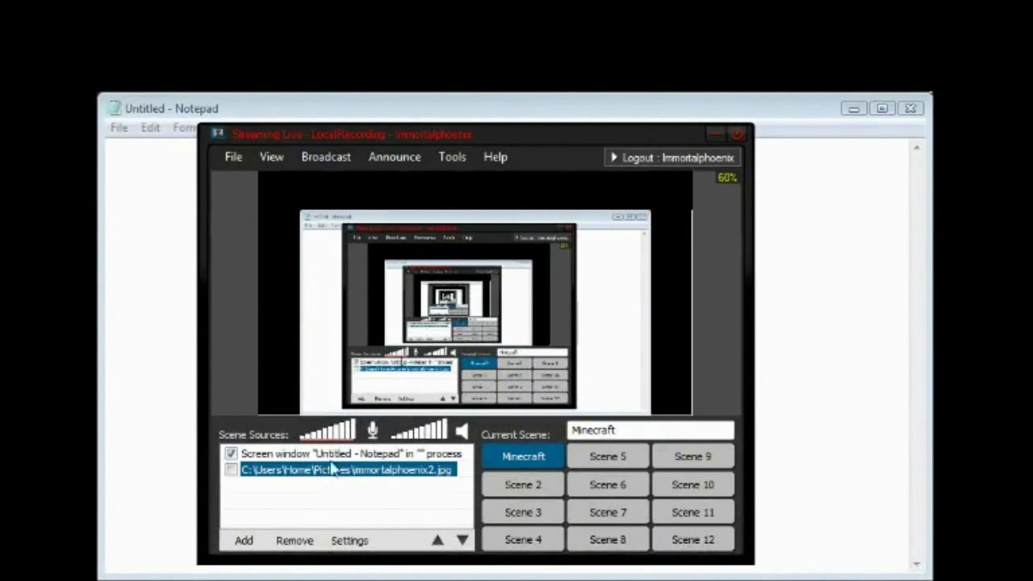
{"action": "left_click", "coordinate": [231, 469]}
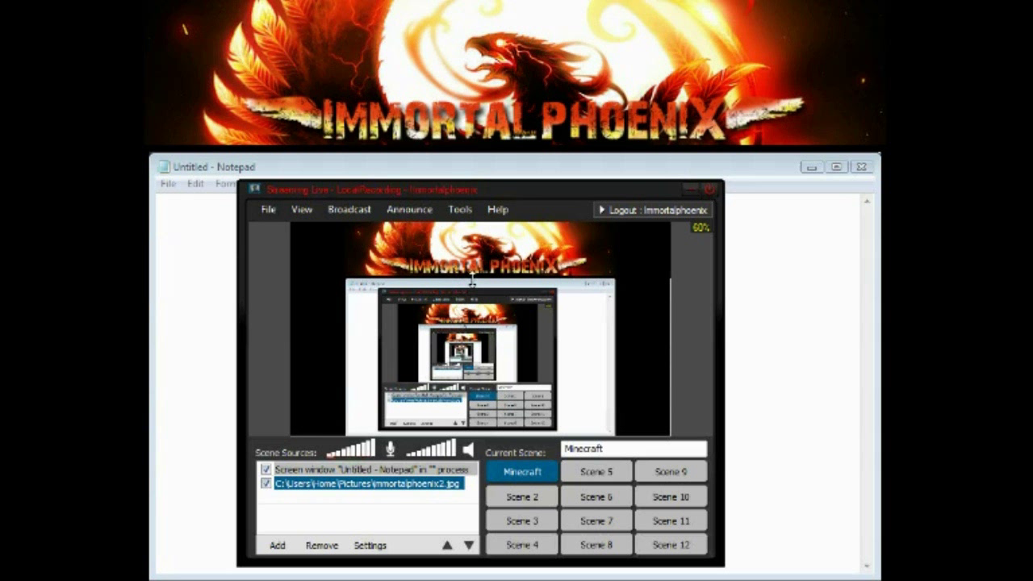
{"action": "mouse_move", "coordinate": [294, 313]}
{"action": "left_mouse_down"}
{"action": "mouse_move", "coordinate": [565, 315]}
{"action": "mouse_move", "coordinate": [293, 315]}
{"action": "left_mouse_up"}
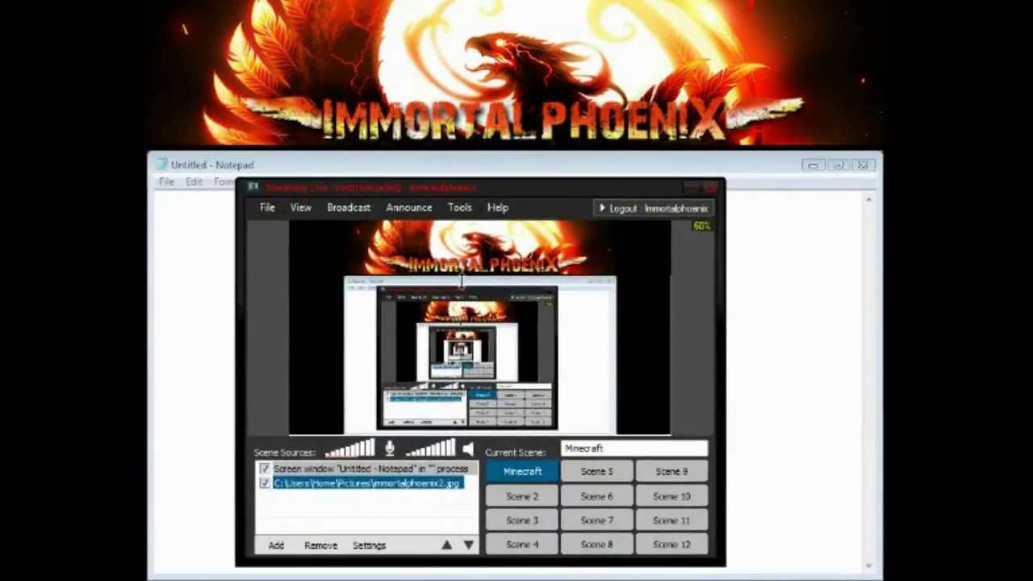
{"action": "left_click_drag", "start_coordinate": [461, 279], "coordinate": [434, 283]}
{"action": "left_click_drag", "start_coordinate": [291, 288], "coordinate": [381, 272]}
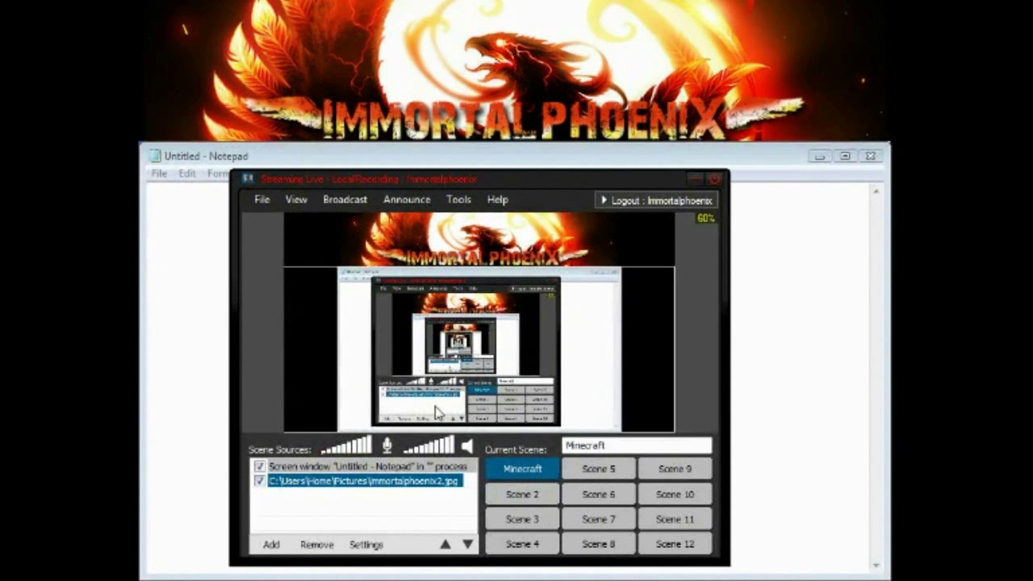
{"action": "left_click", "coordinate": [271, 544]}
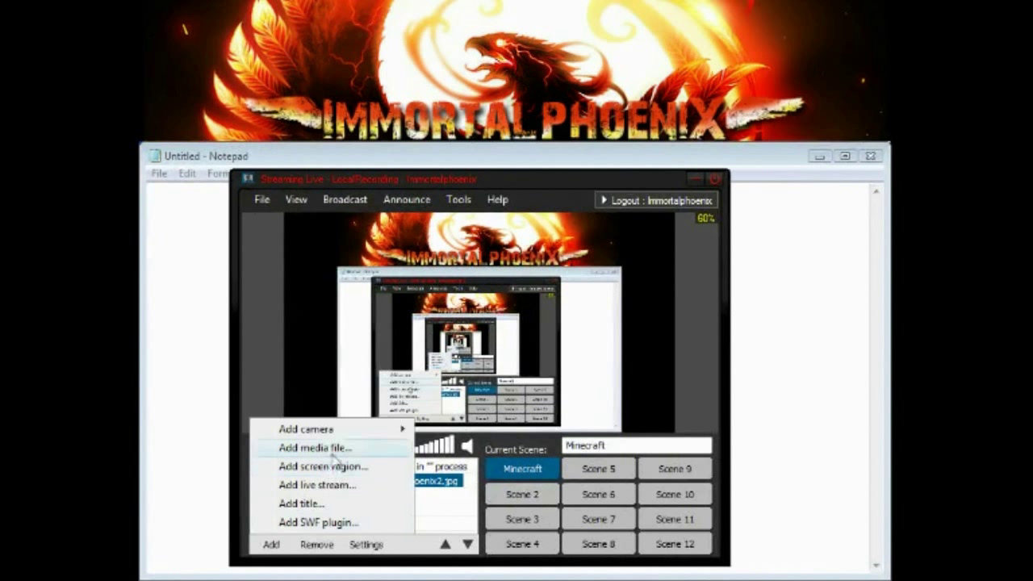
- Add a Terraria screen-region capture, reposition it, then remove that extra capture source
{"action": "left_click", "coordinate": [380, 473]}
{"action": "left_click_drag", "start_coordinate": [717, 143], "coordinate": [165, 529]}
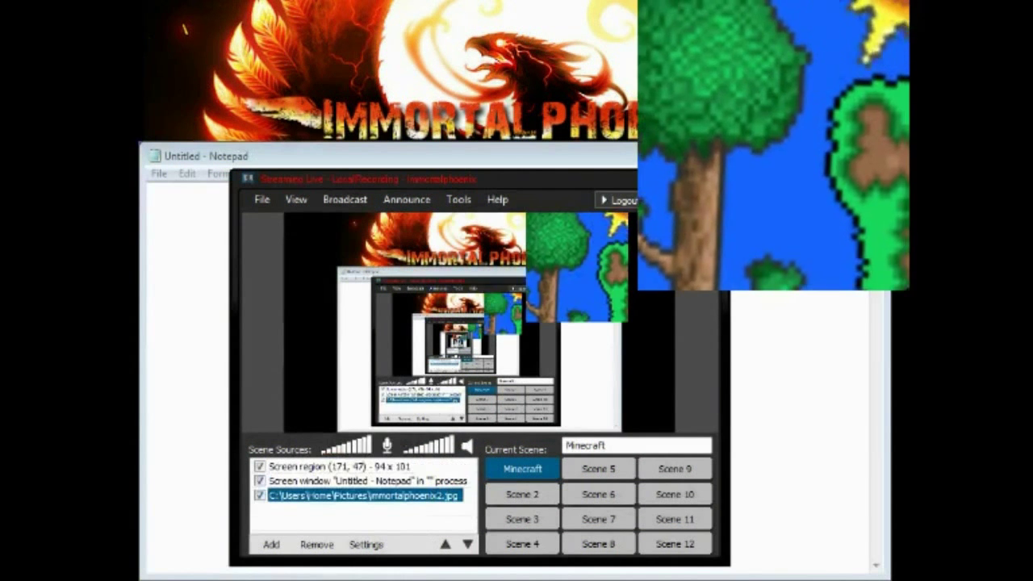
{"action": "left_click_drag", "start_coordinate": [583, 280], "coordinate": [504, 327]}
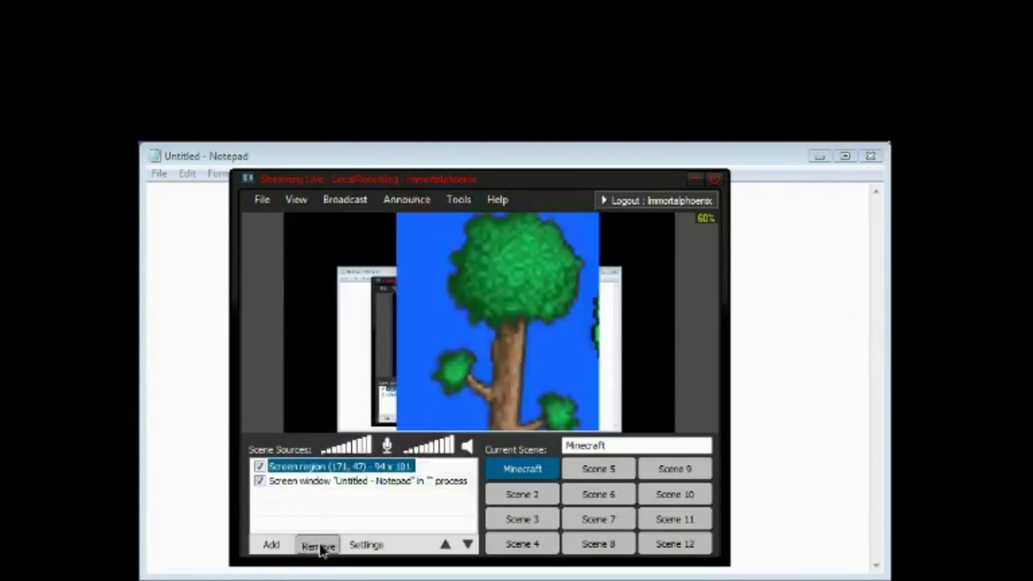
{"action": "left_click", "coordinate": [317, 545]}
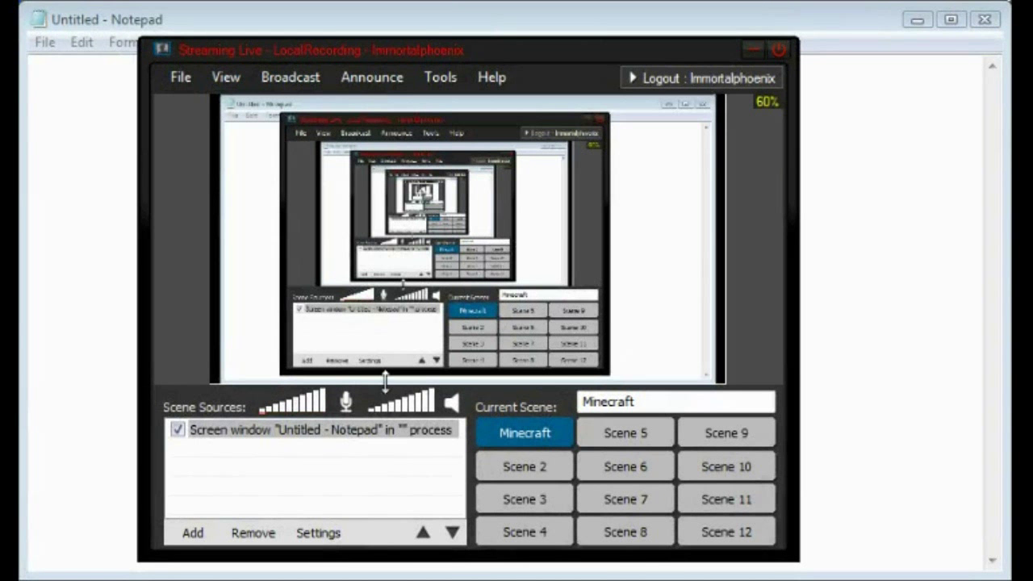
{"action": "left_click", "coordinate": [369, 503]}
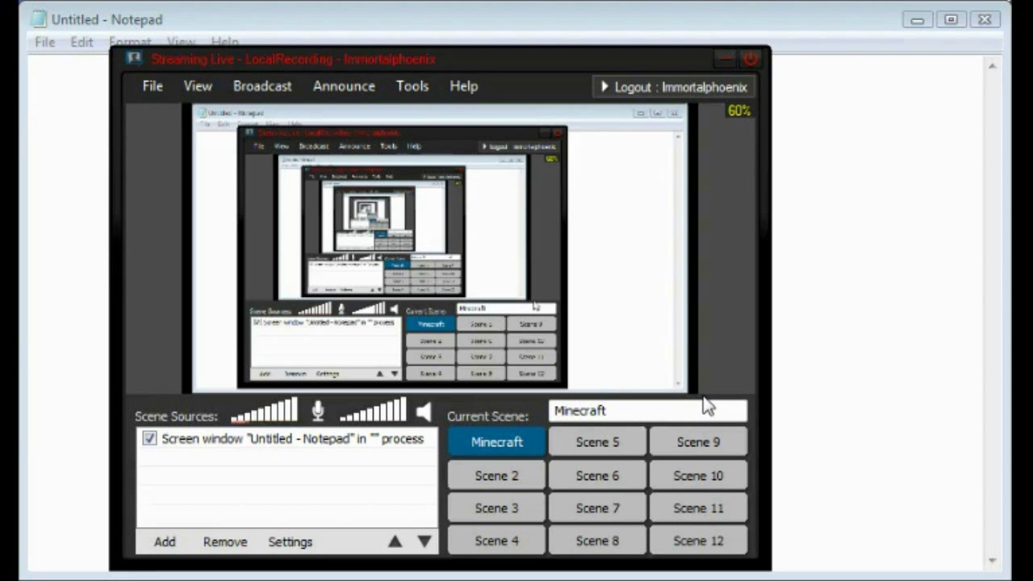
{"action": "left_click", "coordinate": [477, 505]}
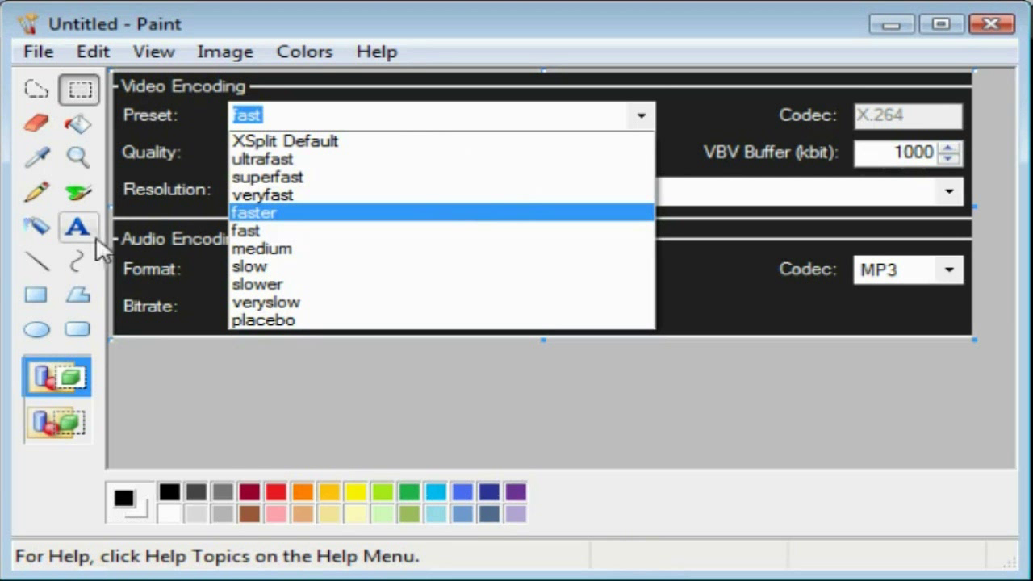
- Choose the Pencil tool in Paint for freehand marking on the encoding screenshot
{"action": "left_click", "coordinate": [36, 191]}
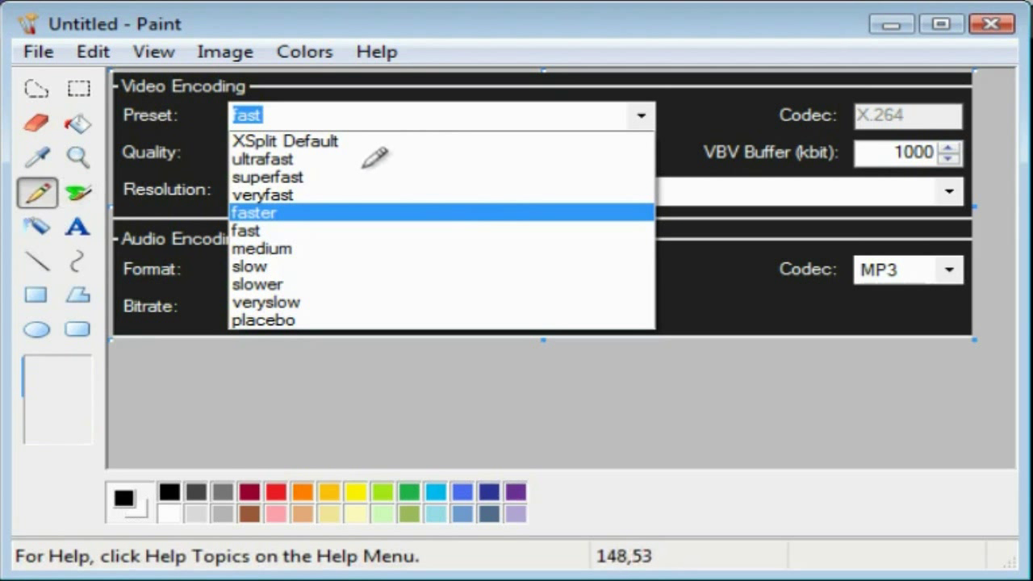
- Draw pencil lines beside the XSplit Default, faster, medium and slow presets
{"action": "left_click_drag", "start_coordinate": [364, 147], "coordinate": [450, 142]}
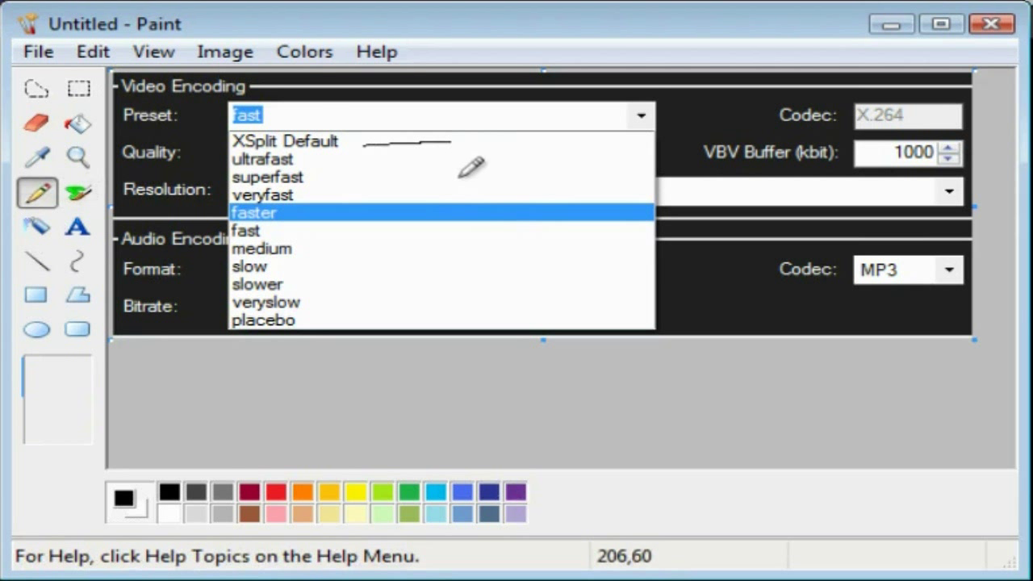
{"action": "left_click_drag", "start_coordinate": [472, 215], "coordinate": [548, 217]}
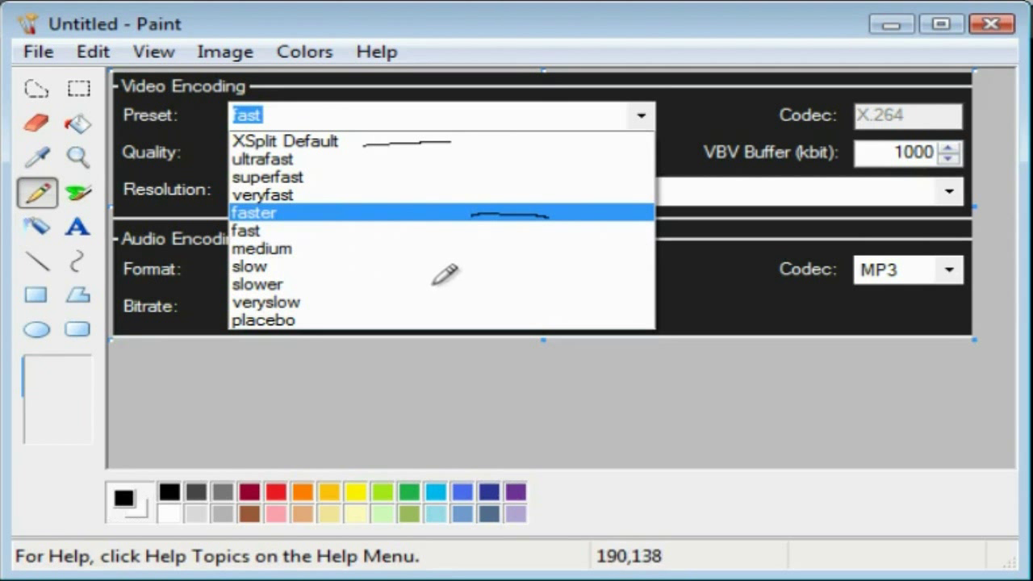
{"action": "mouse_move", "coordinate": [427, 249]}
{"action": "left_mouse_down"}
{"action": "mouse_move", "coordinate": [452, 249]}
{"action": "mouse_move", "coordinate": [434, 267]}
{"action": "mouse_move", "coordinate": [474, 266]}
{"action": "left_mouse_up"}
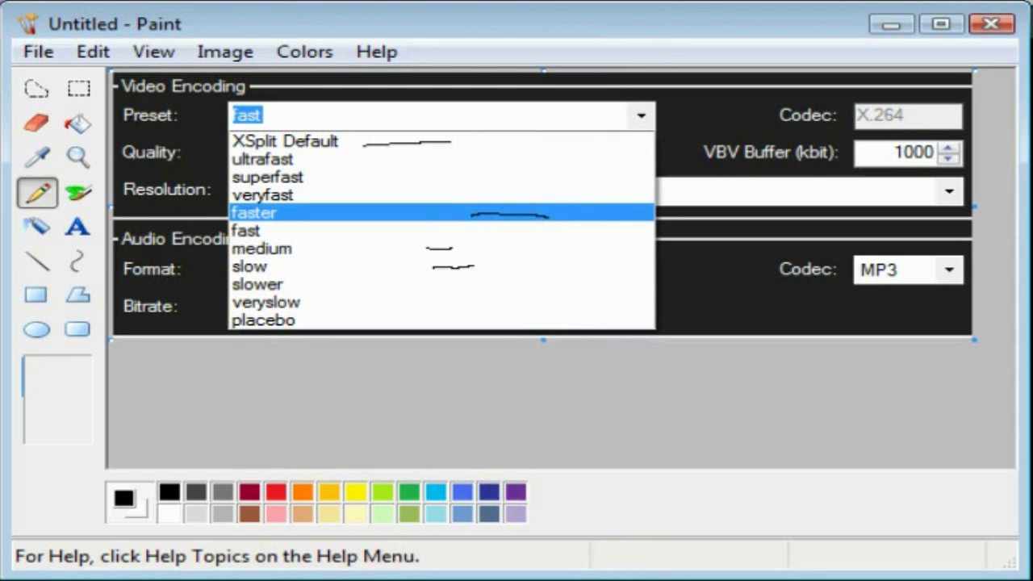
- Return to XSplit, select the Notepad source, and view the Add menu without adding anything
{"action": "left_click", "coordinate": [889, 23]}
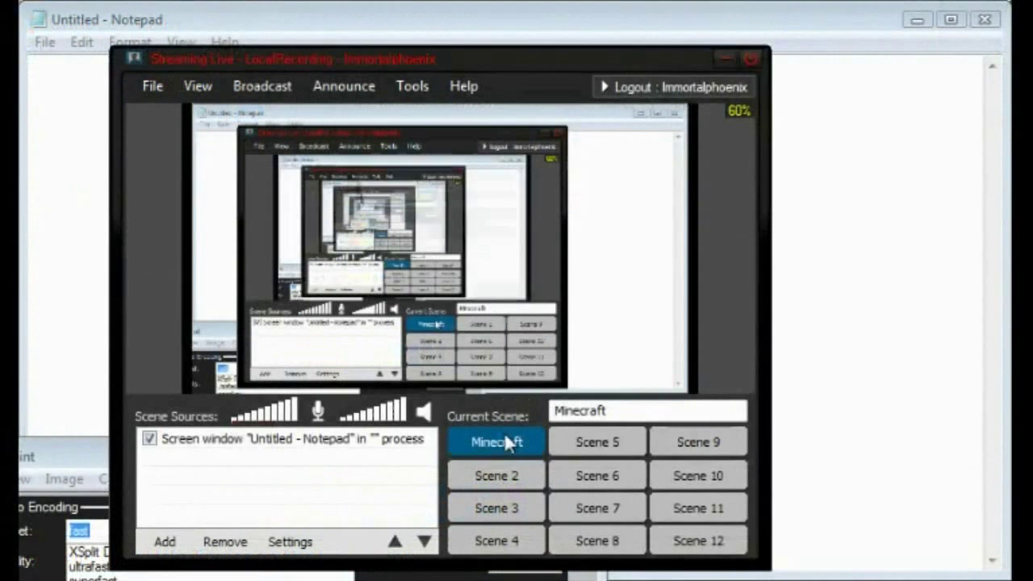
{"action": "left_click", "coordinate": [520, 345]}
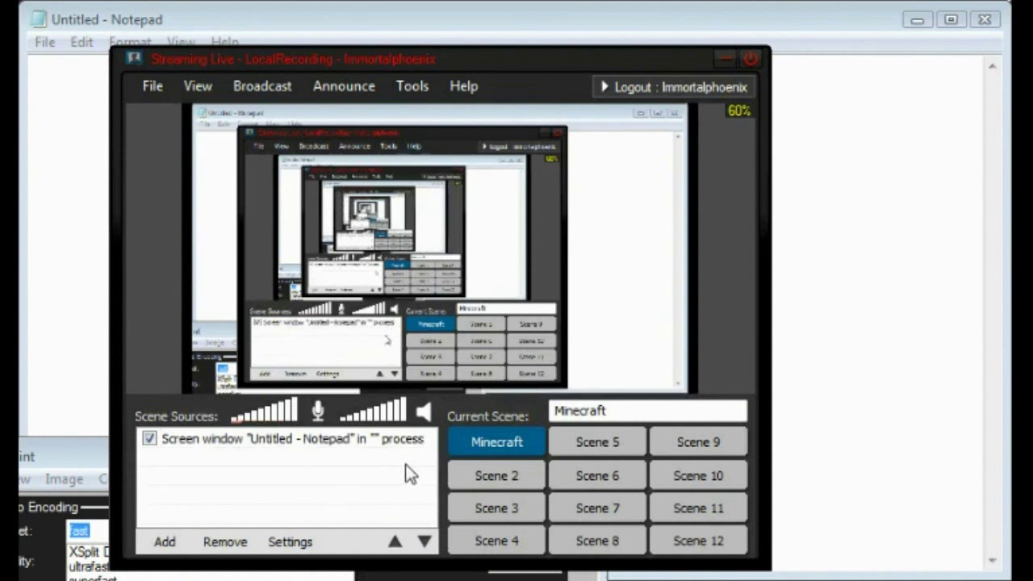
{"action": "left_click", "coordinate": [163, 543]}
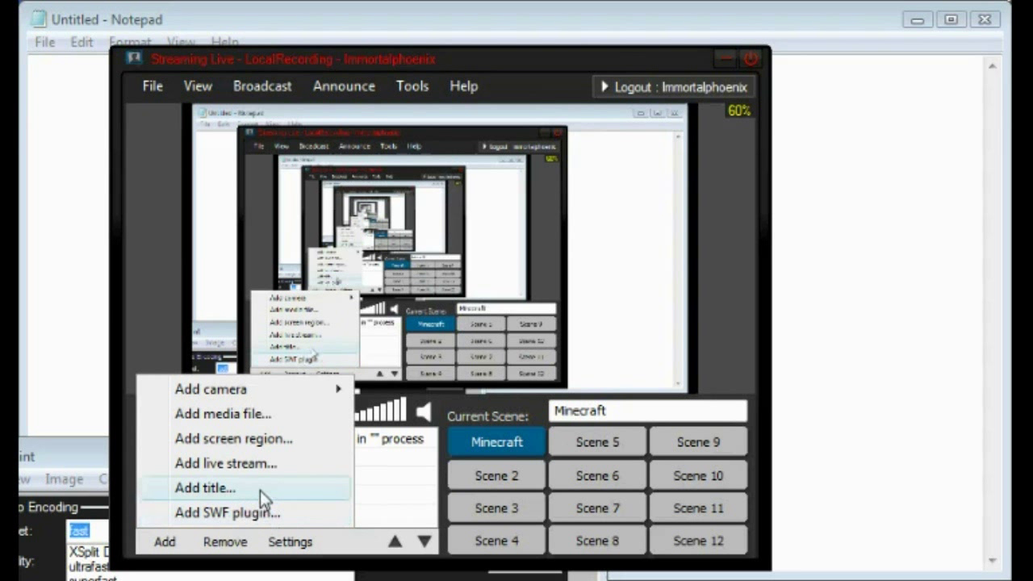
{"action": "left_click", "coordinate": [419, 521]}
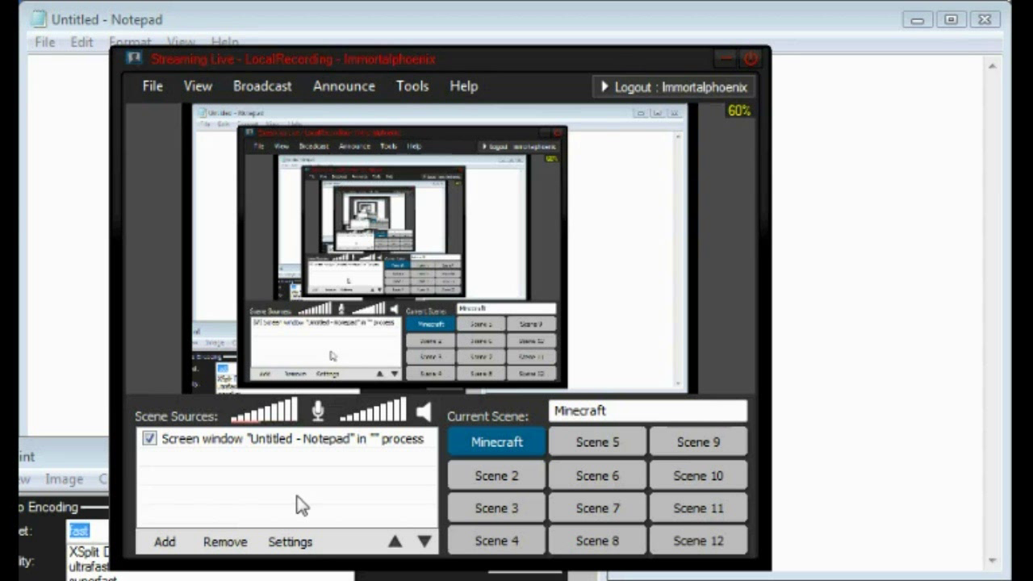
{"action": "left_click", "coordinate": [292, 85]}
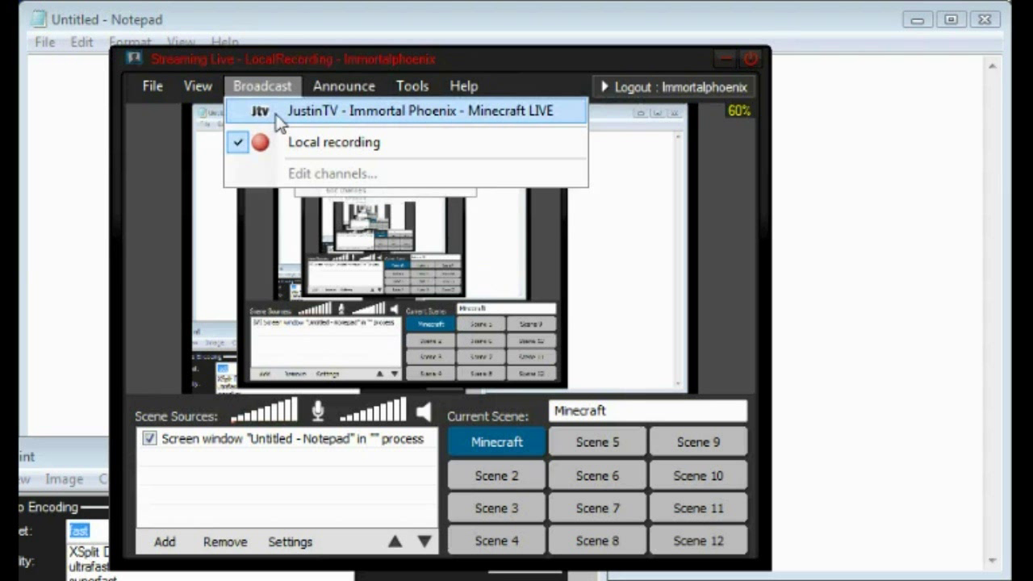
{"action": "mouse_move", "coordinate": [214, 93]}
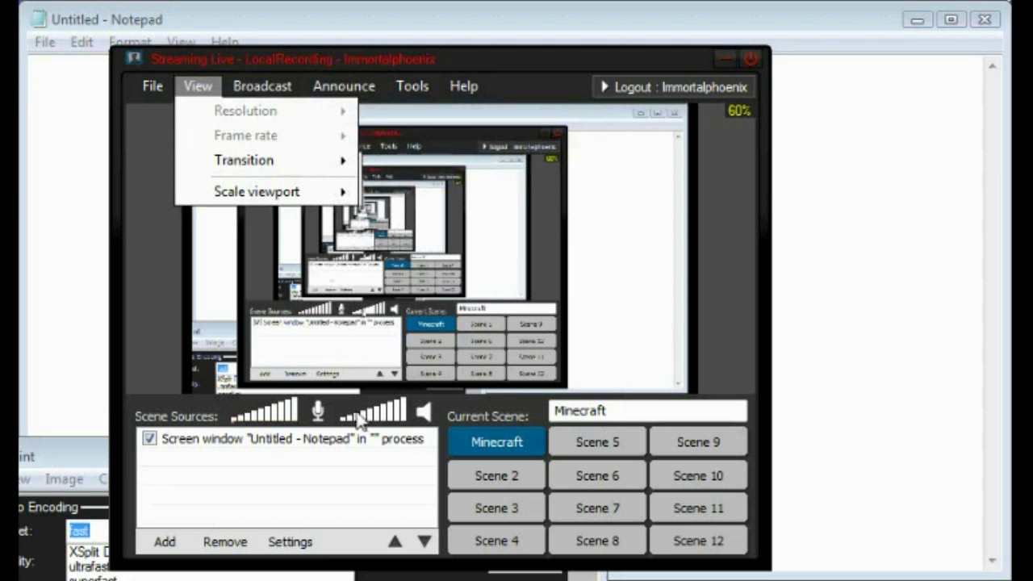
{"action": "left_click", "coordinate": [323, 502]}
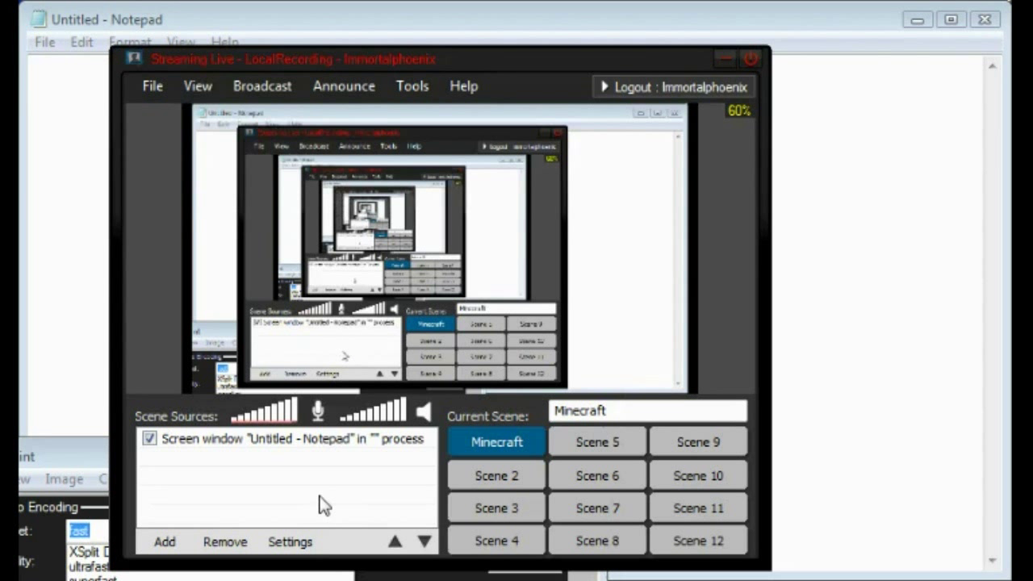
{"action": "left_click", "coordinate": [326, 446]}
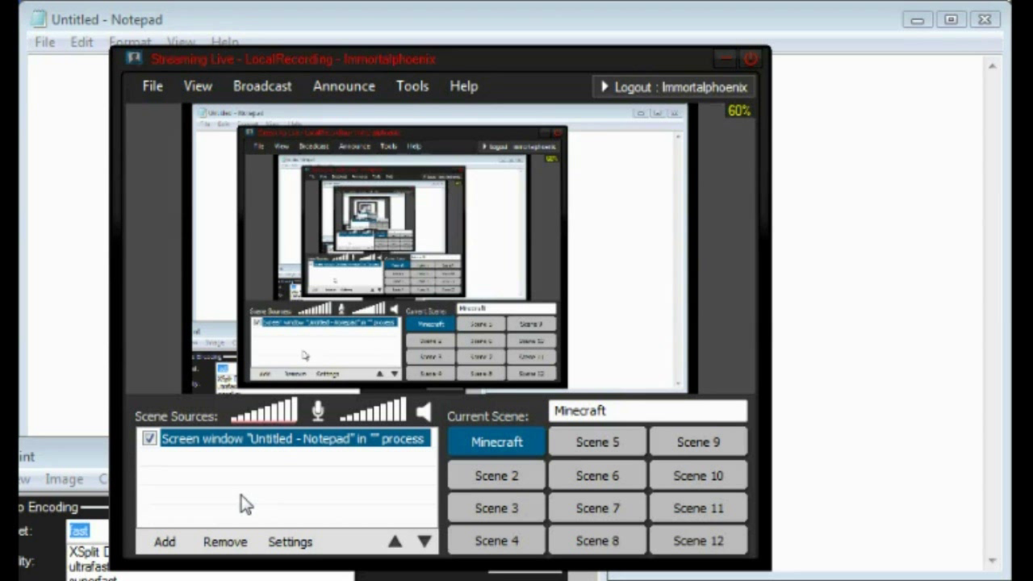
- Select the Screen window "Untitled - Notepad" entry in the Minecraft scene's sources
{"action": "left_click", "coordinate": [252, 513]}
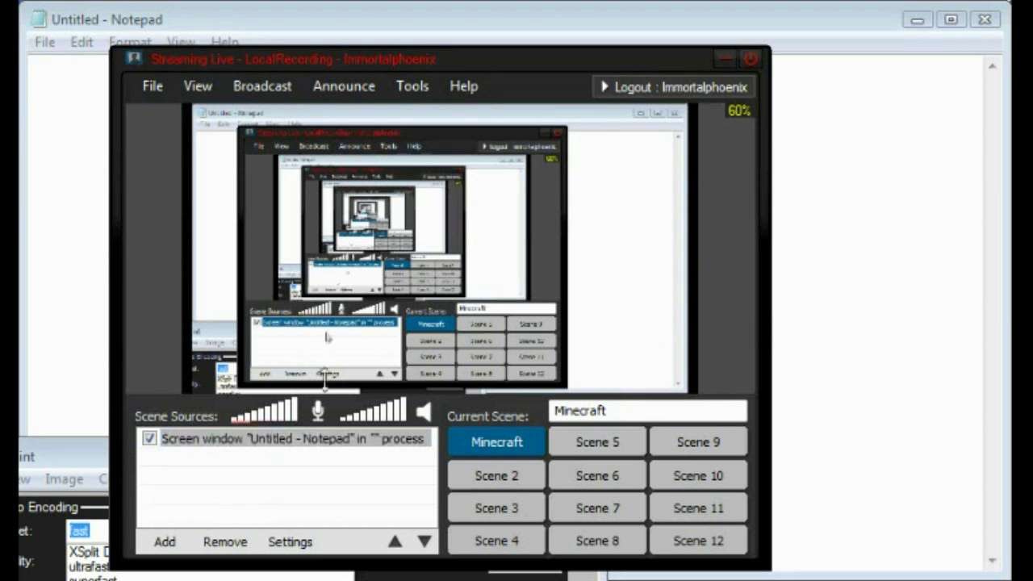
{"action": "left_click", "coordinate": [299, 436]}
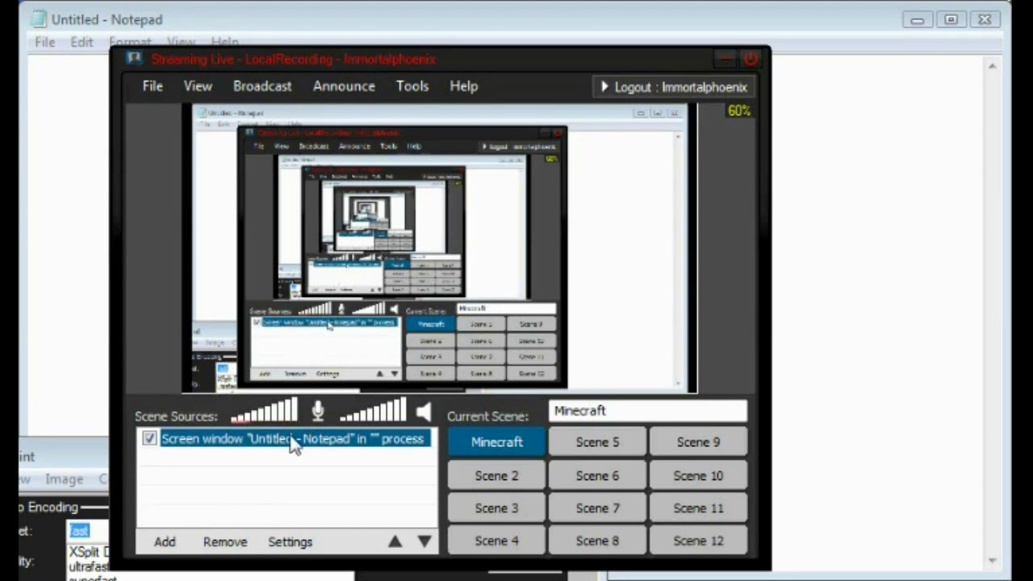